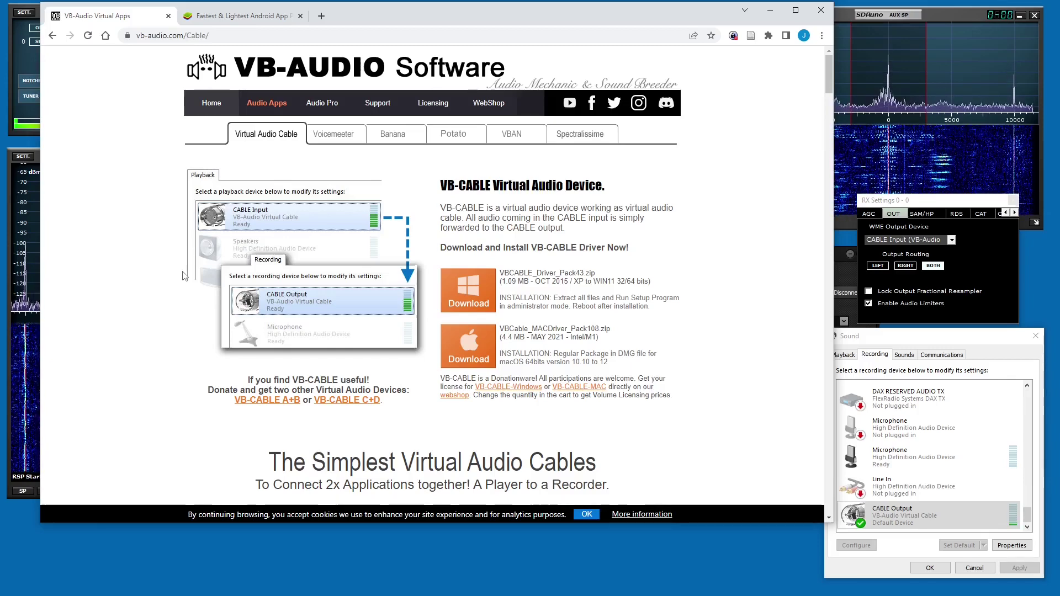
# Step: Switch Chrome to the BlueStacks 5 download page tab
pyautogui.click(244, 17)
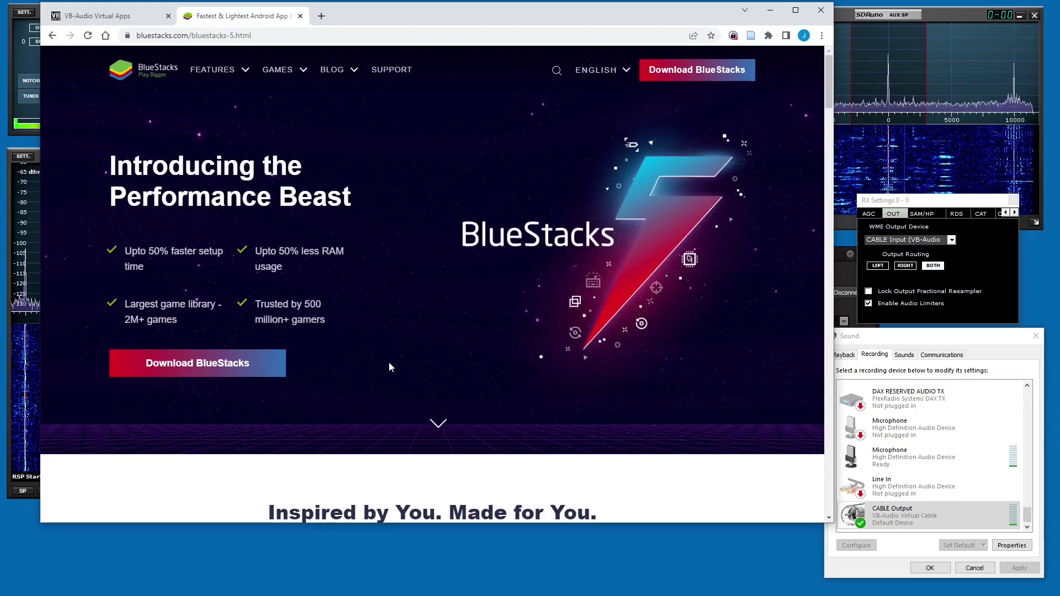
# Step: Minimize Chrome and bring SDRuno's audio output settings window forward, moving it aside
pyautogui.click(772, 12)
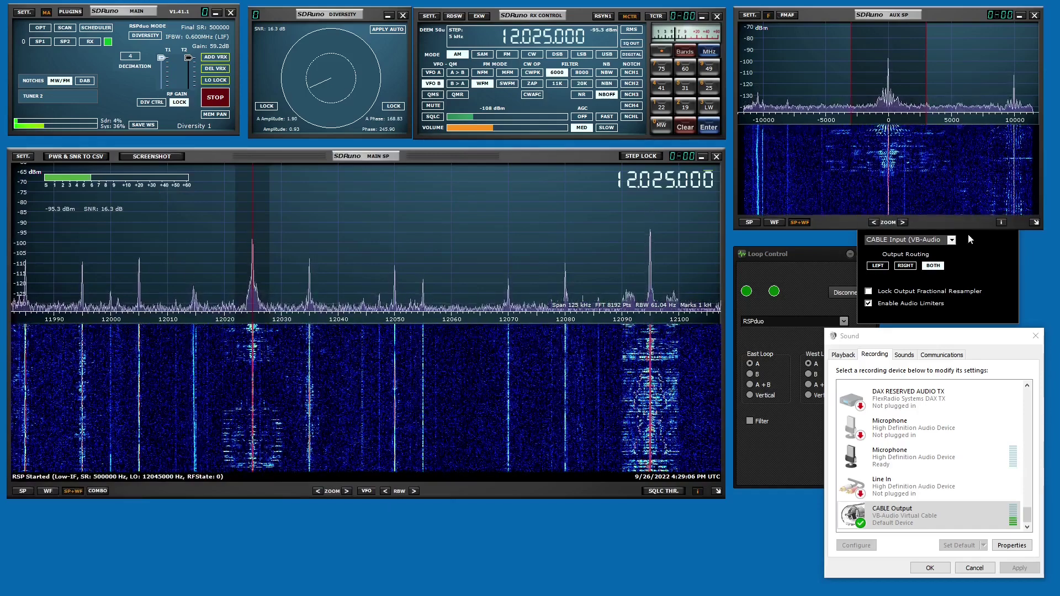
pyautogui.click(1010, 281)
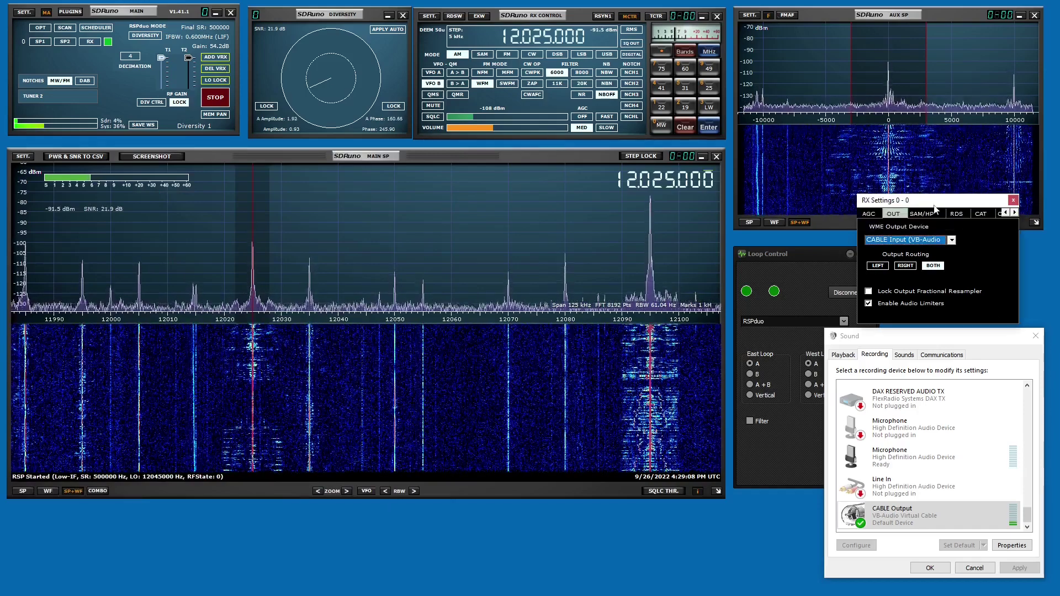
pyautogui.moveTo(933, 203); pyautogui.dragTo(287, 107)
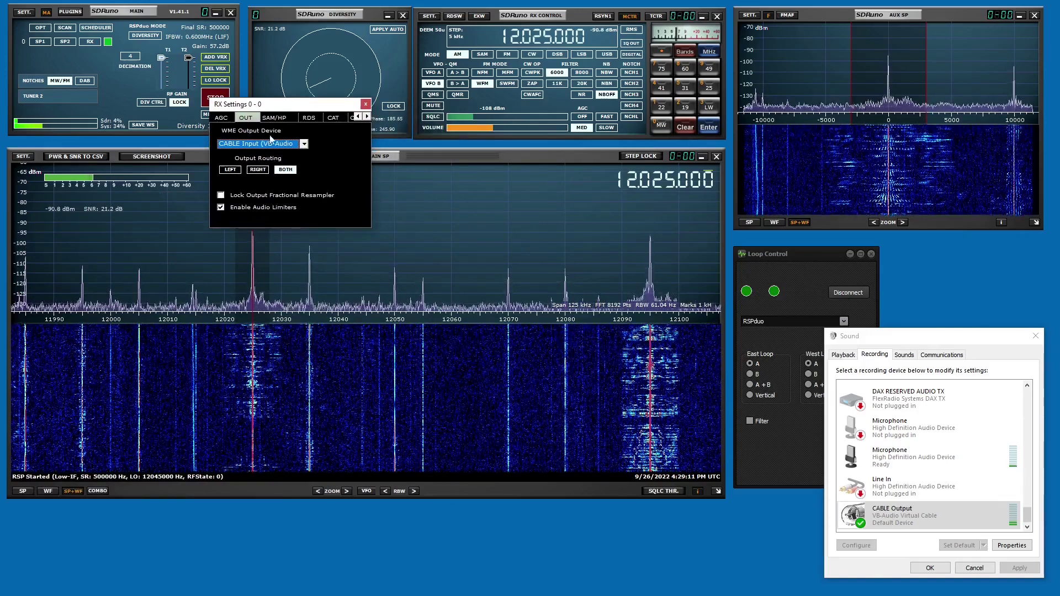
# Step: Keep CABLE Input (VB-Audio) as the WME output device and move the window back
pyautogui.click(303, 144)
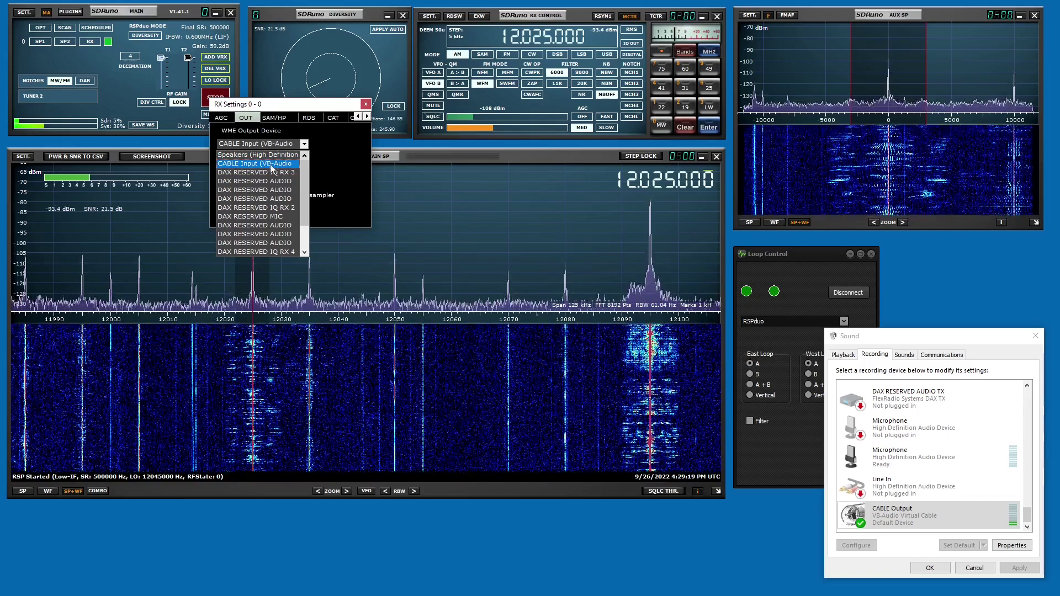
pyautogui.click(267, 165)
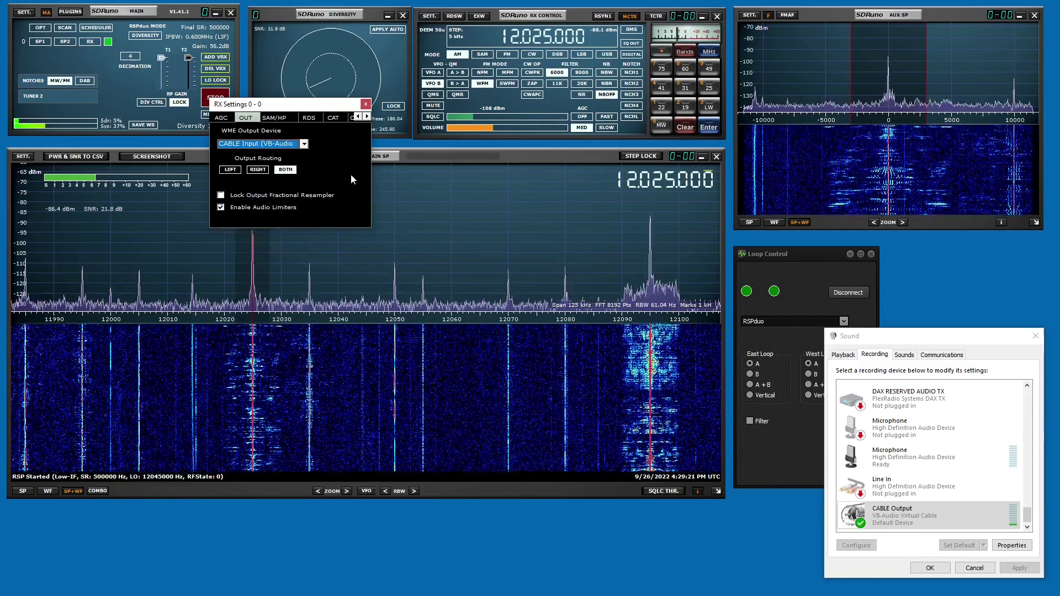
pyautogui.moveTo(276, 105); pyautogui.dragTo(925, 192)
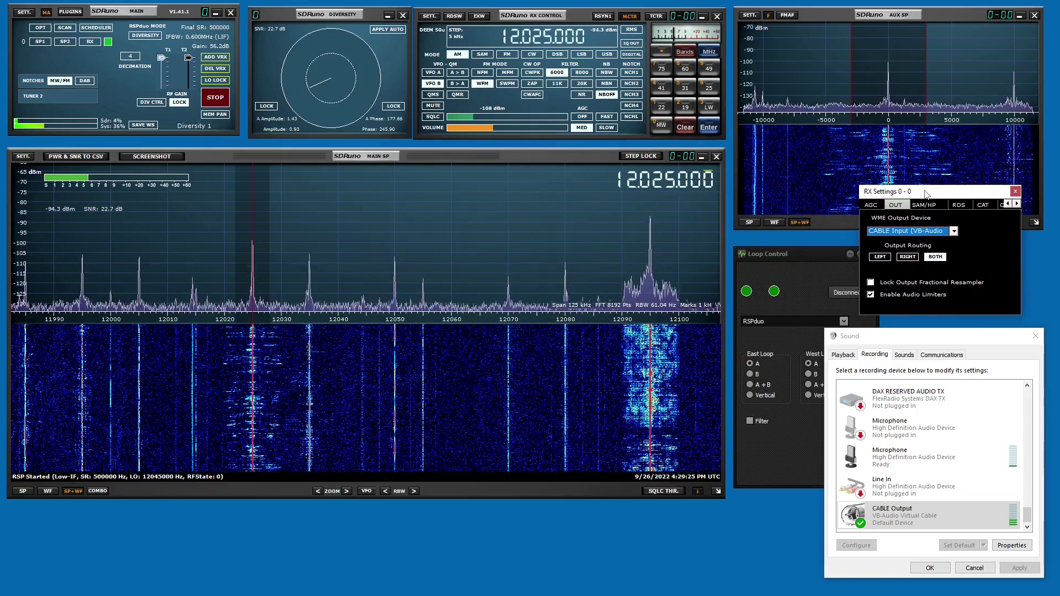
# Step: Turn on 'Listen to this device' in CABLE Output's properties and confirm with OK
pyautogui.moveTo(935, 346)
pyautogui.mouseDown()
pyautogui.moveTo(691, 278)
pyautogui.moveTo(350, 134)
pyautogui.mouseUp()
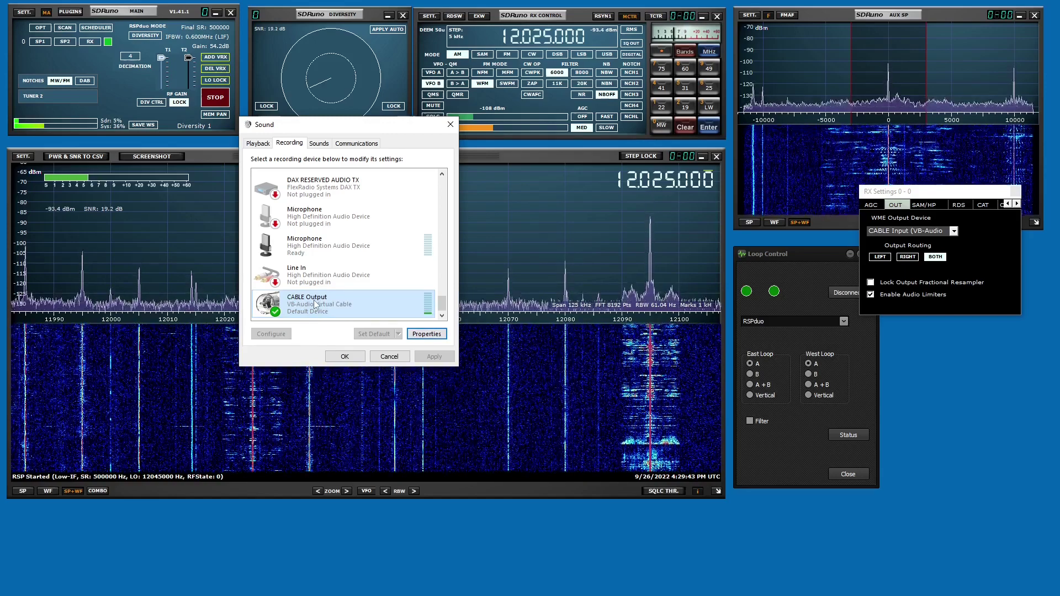
pyautogui.click(414, 336)
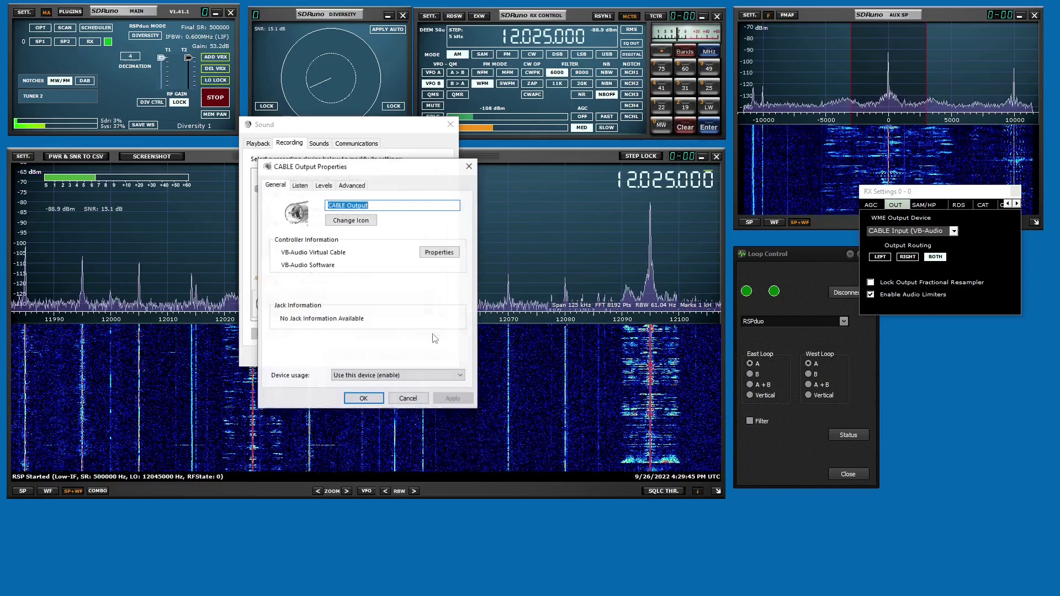
pyautogui.click(300, 186)
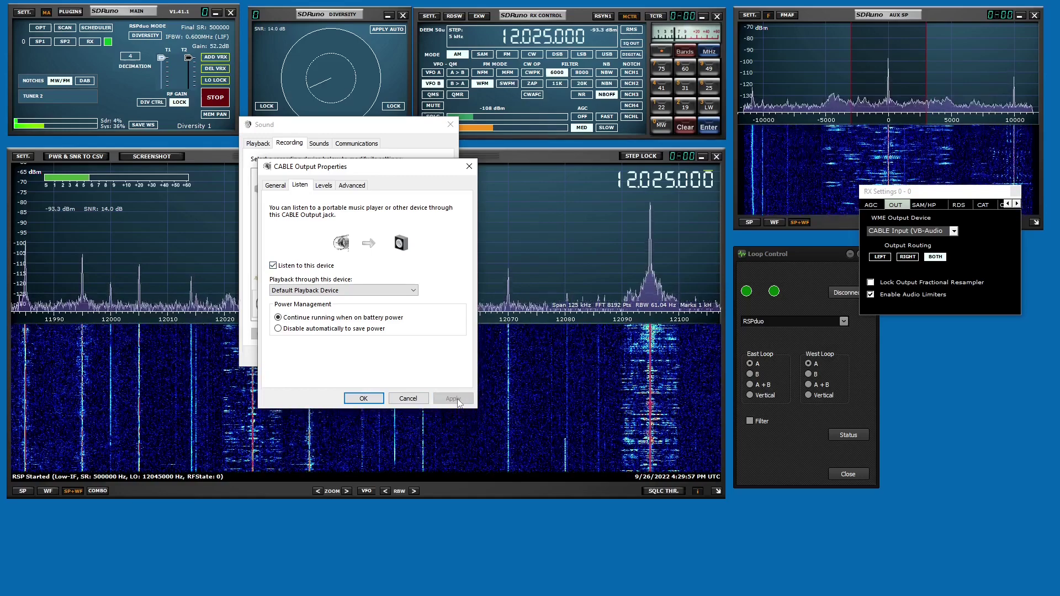
pyautogui.click(365, 398)
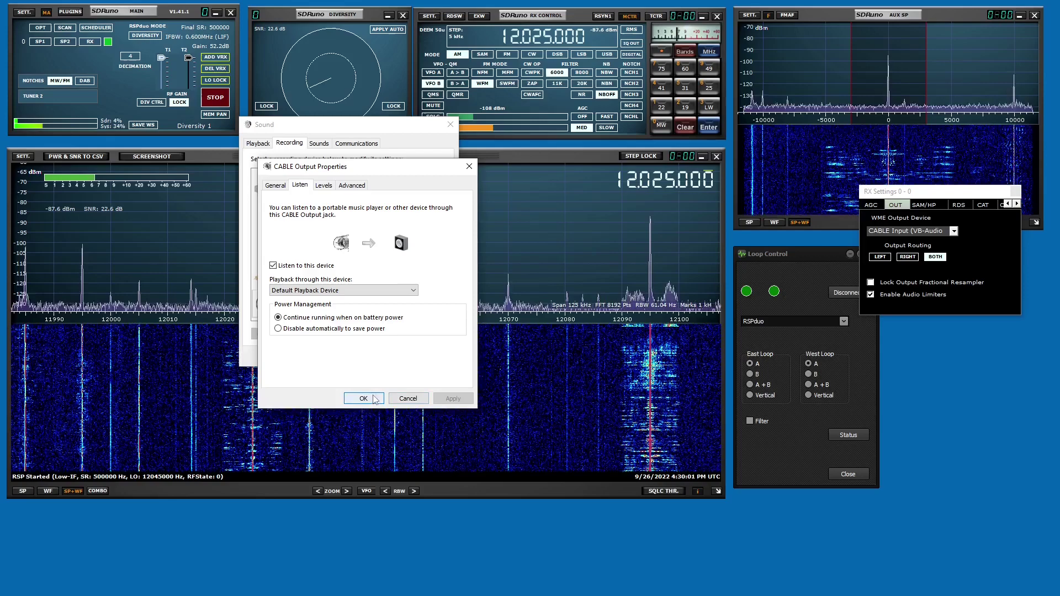
# Step: Snap the Sound dialog to the right and bring the SDRuno receiver windows forward
pyautogui.press('super+Right')
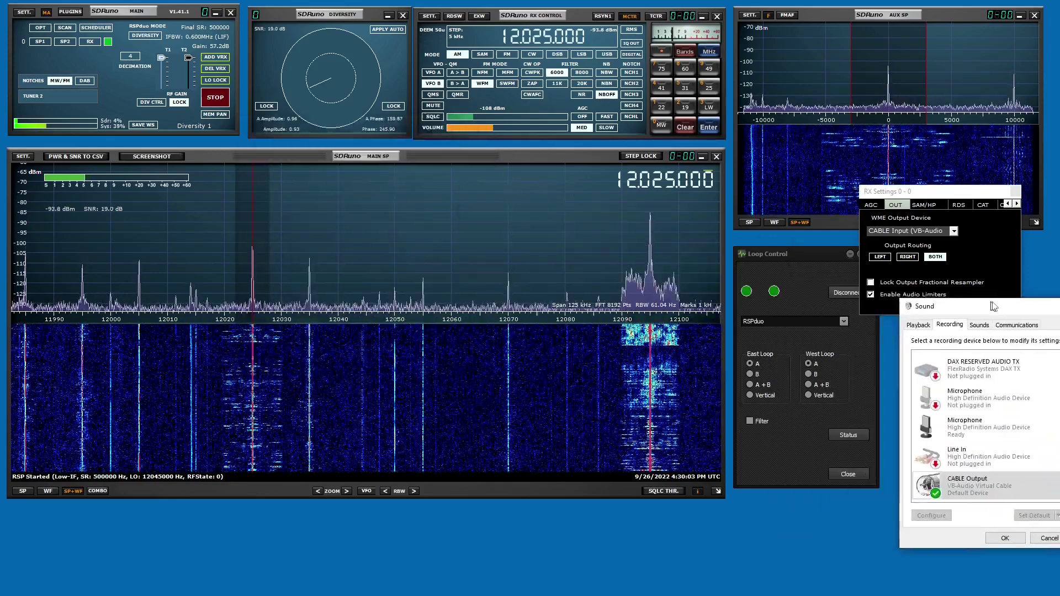
pyautogui.click(497, 155)
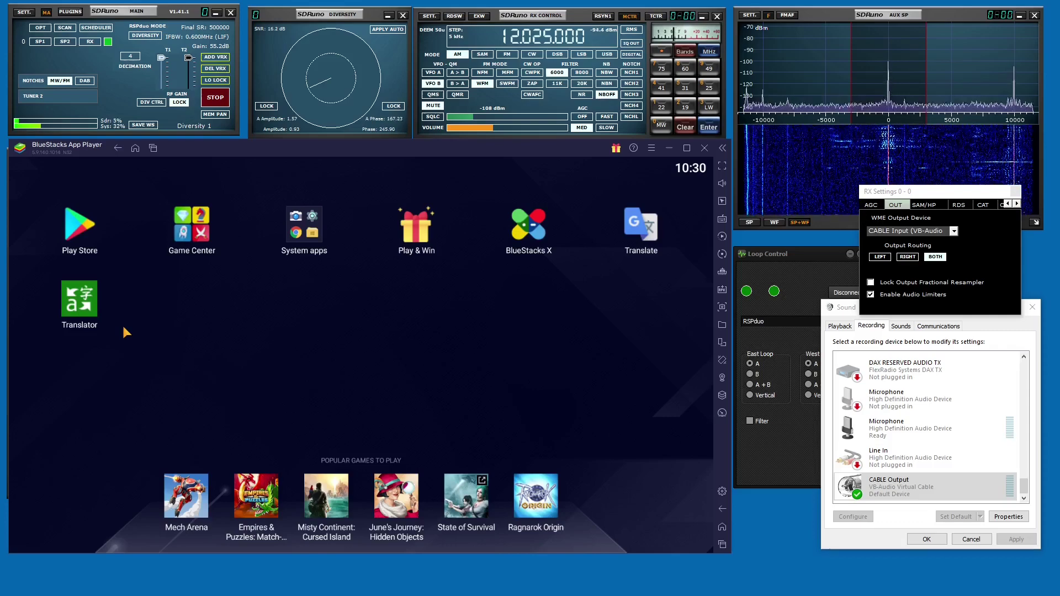
# Step: Minimize BlueStacks to reveal SDRuno's main spectrum display
pyautogui.click(668, 148)
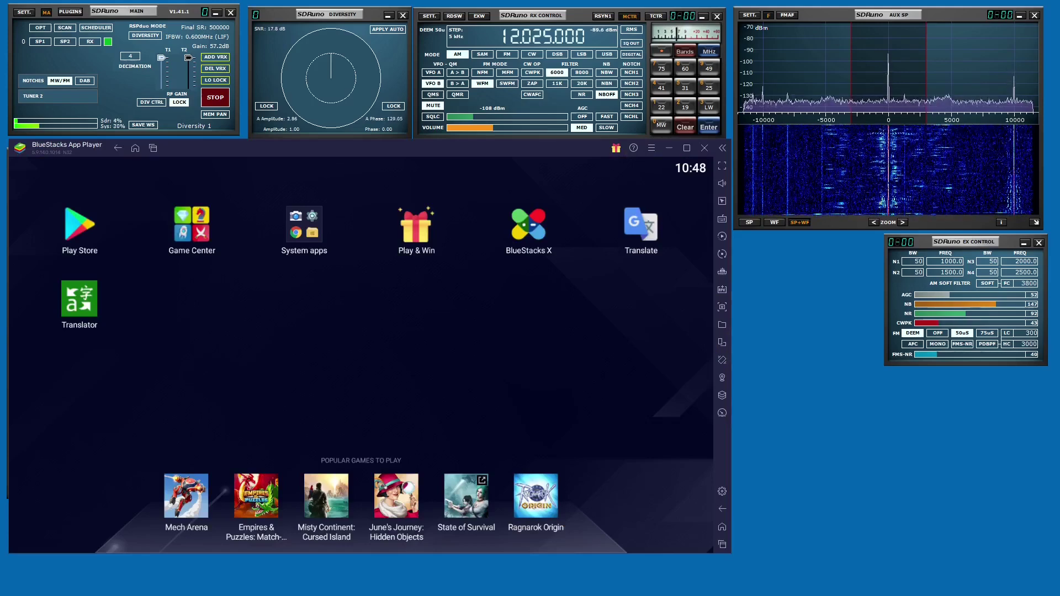
# Step: Open BlueStacks Devices settings to check the microphone is CABLE Output (VB-Audio Virtual Cable)
pyautogui.click(723, 495)
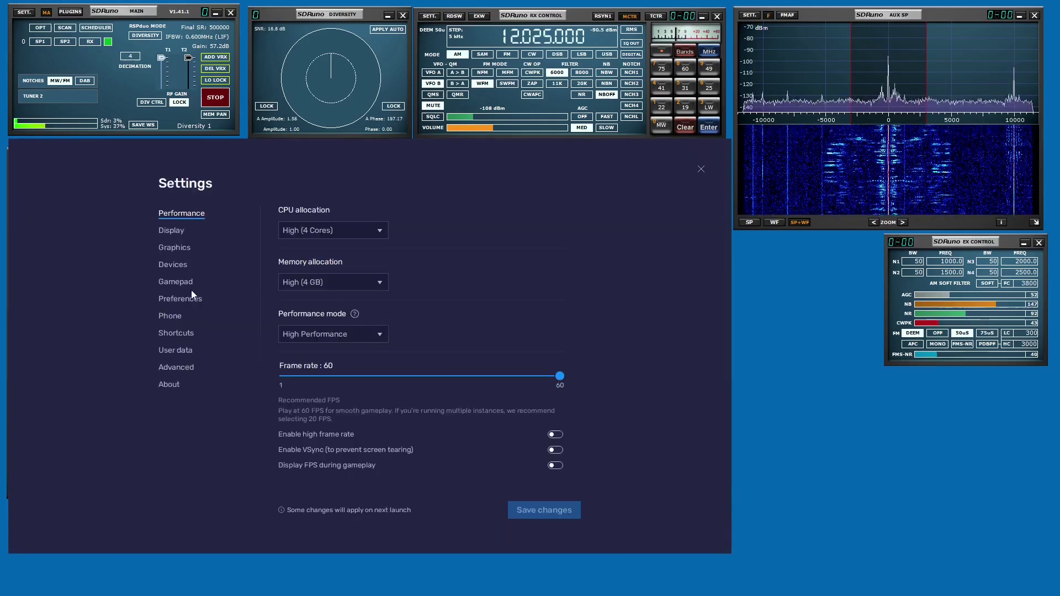
pyautogui.click(172, 265)
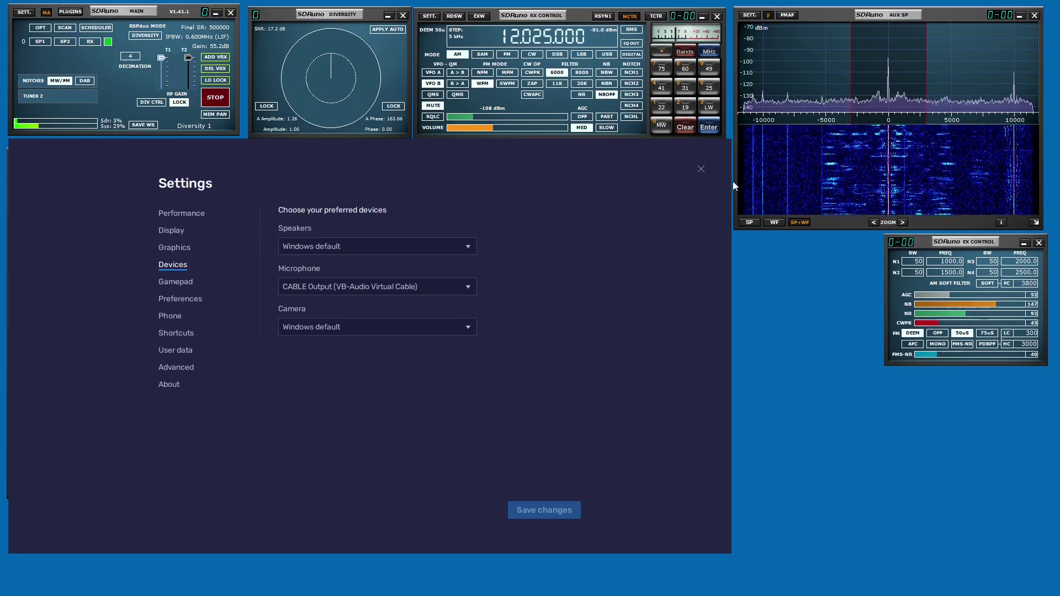
# Step: Close BlueStacks Settings and minimize the emulator to show SDRuno's Main SP window
pyautogui.click(701, 169)
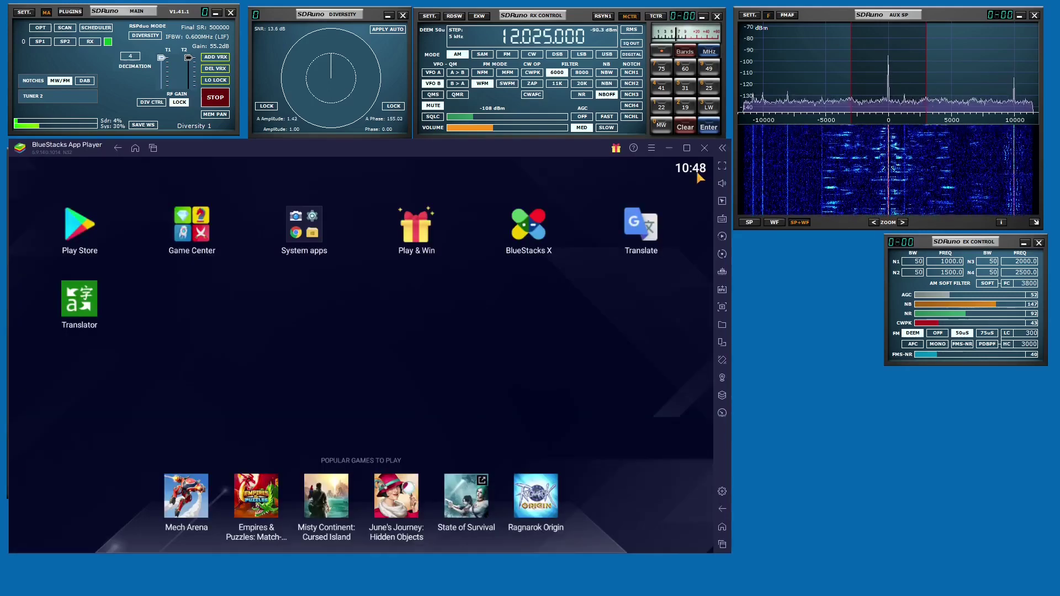
pyautogui.click(669, 149)
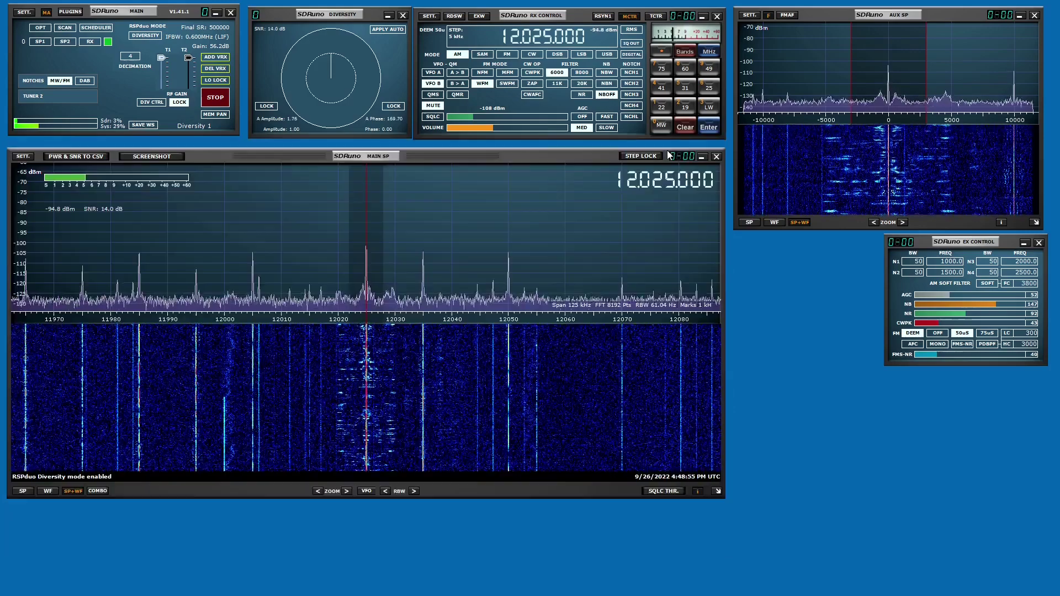